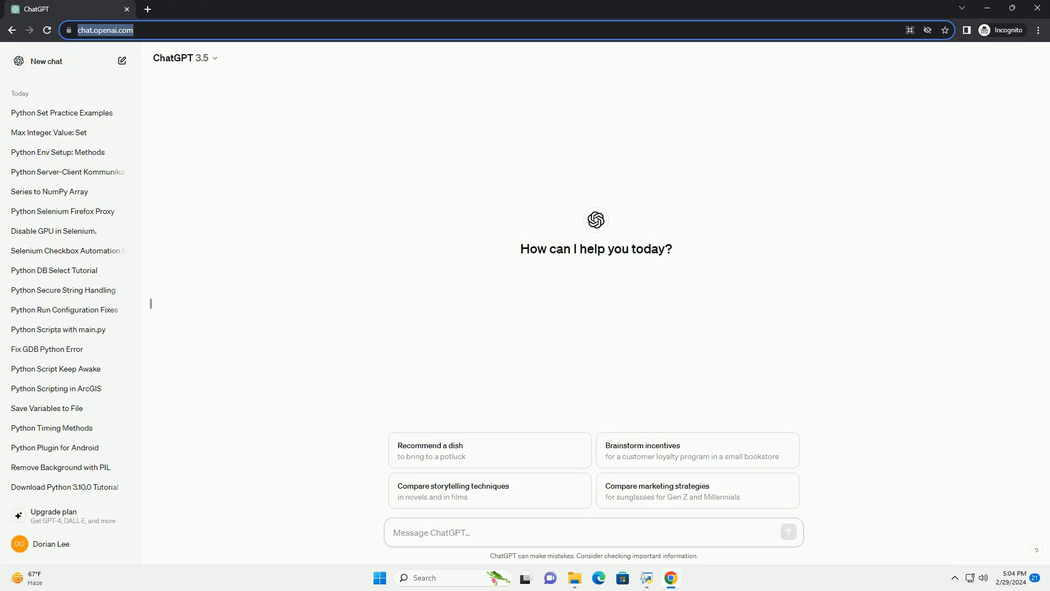
{"action": "type", "text": "write an informative tutorial about python setup py bdist_wheel did not run successfully u"}
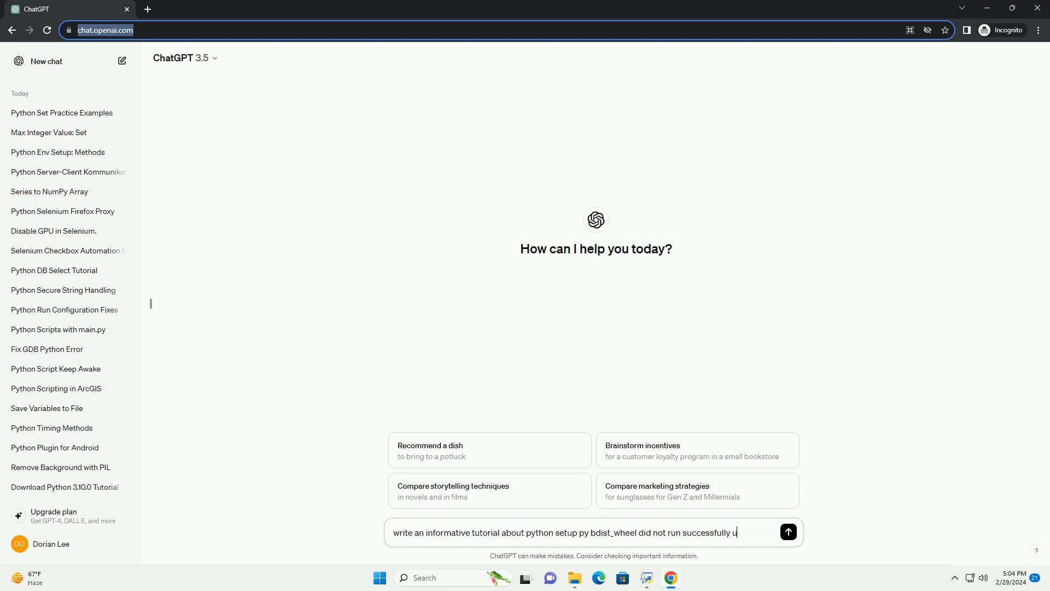
{"action": "type", "text": "buntu with code example"}
- Send the prompt asking for a tutorial on troubleshooting failed 'python setup.py bdist_wheel' on Ubuntu
{"action": "key", "text": "Return"}
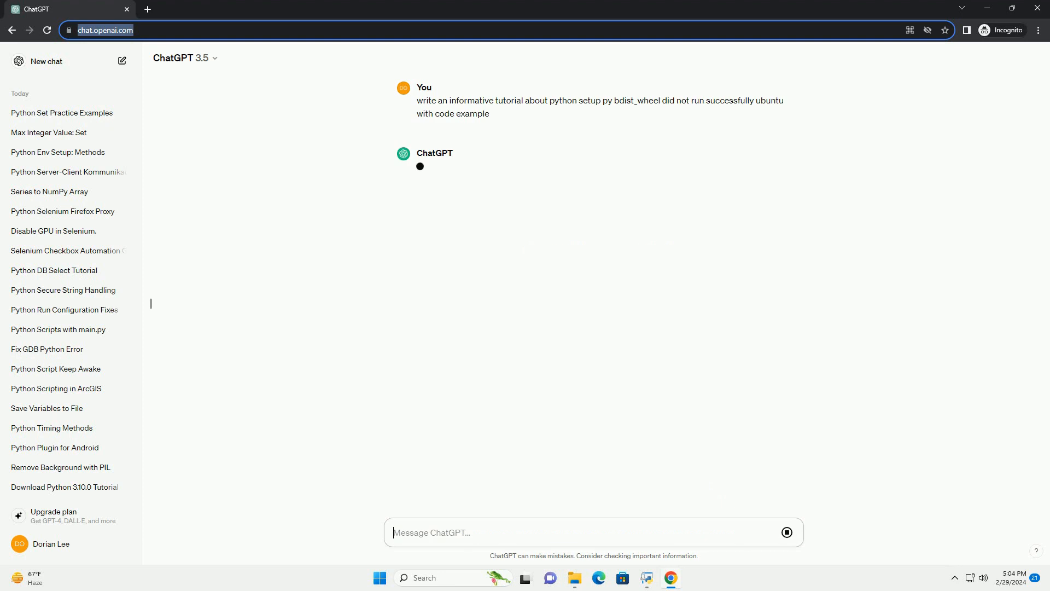